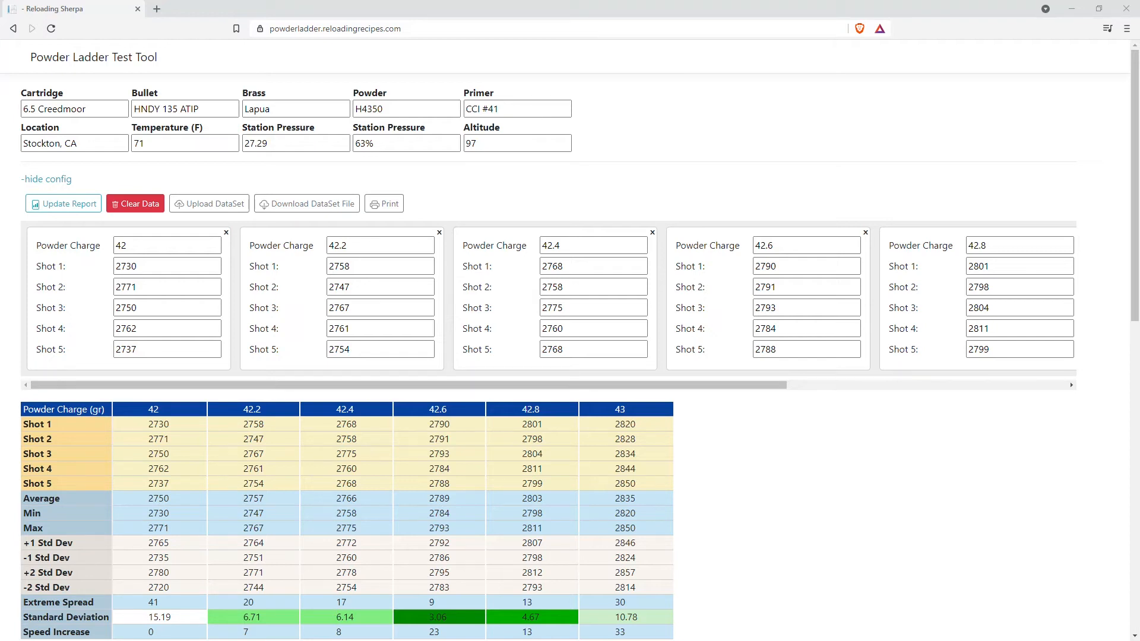
# View the YouTube video about load development analysis, and minimize the reference windows to return to the Powder Ladder Test Tool.
pyautogui.hotkey('alt', 'Tab')
pyautogui.hotkey('alt', 'Tab')
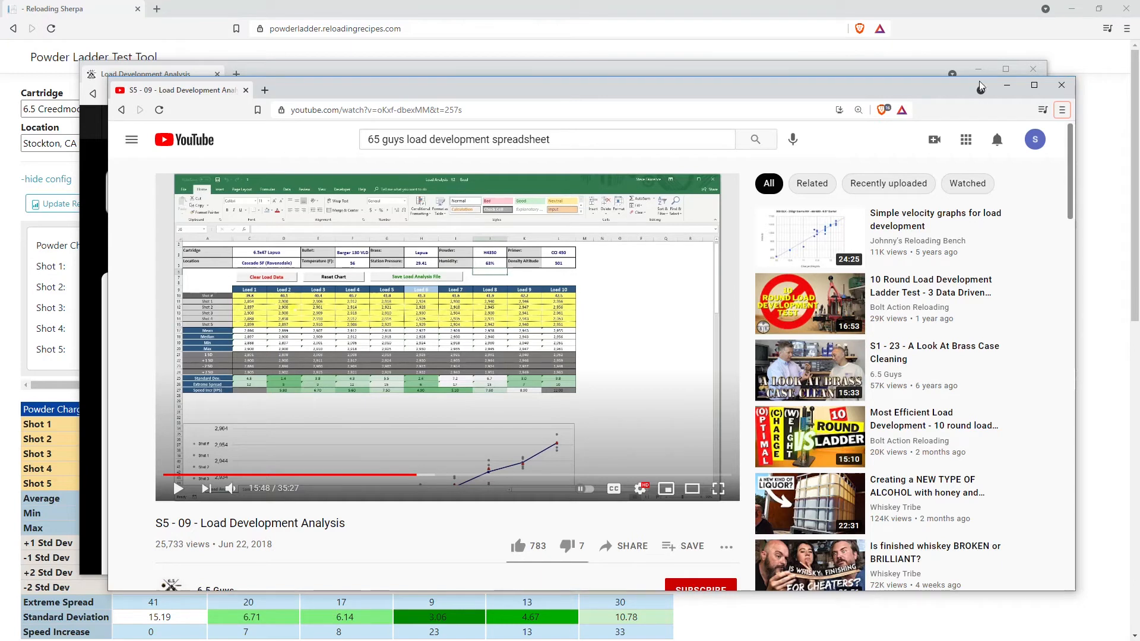
pyautogui.click(1006, 85)
pyautogui.click(980, 70)
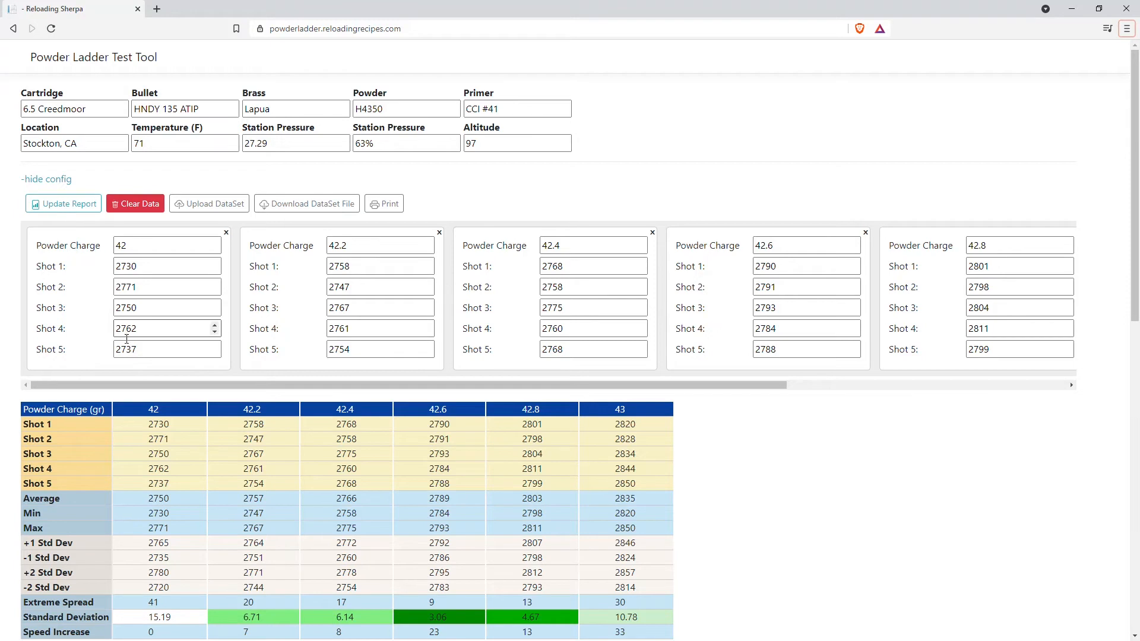
# Look through the sample shot groups, from the first powder charge to the last and back.
pyautogui.click(145, 250)
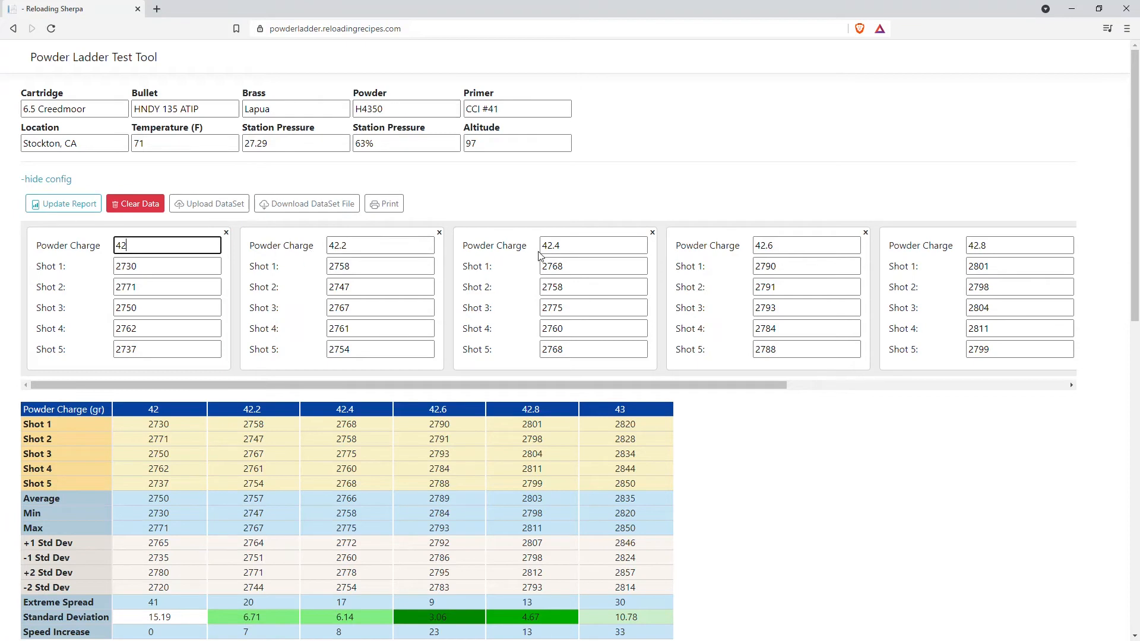
pyautogui.moveTo(533, 383); pyautogui.dragTo(870, 371)
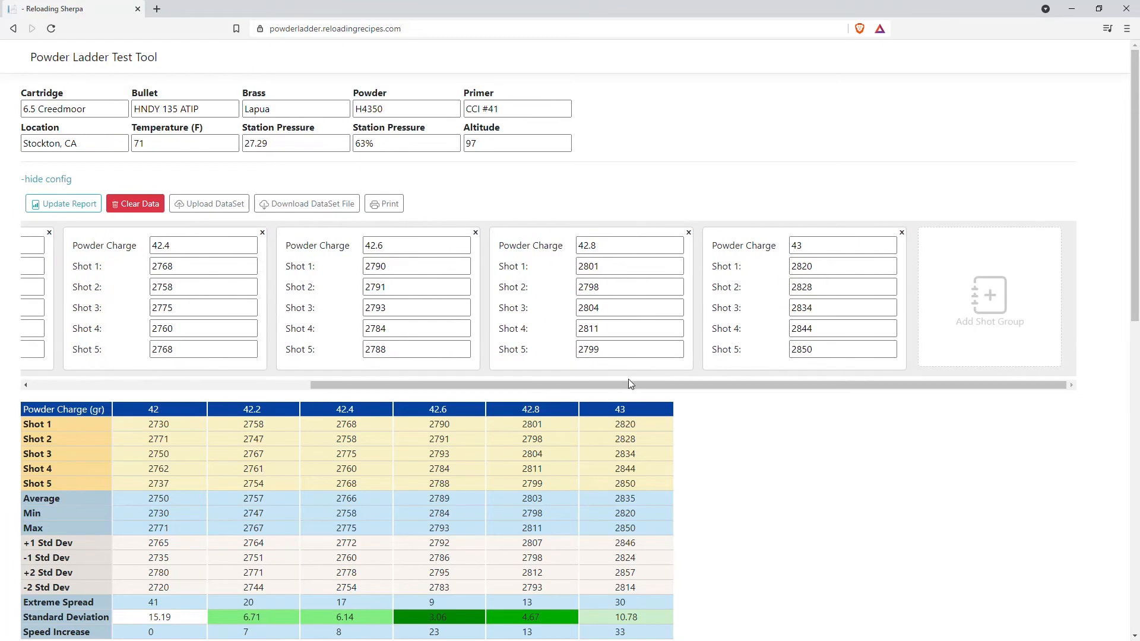
pyautogui.moveTo(629, 385); pyautogui.dragTo(220, 372)
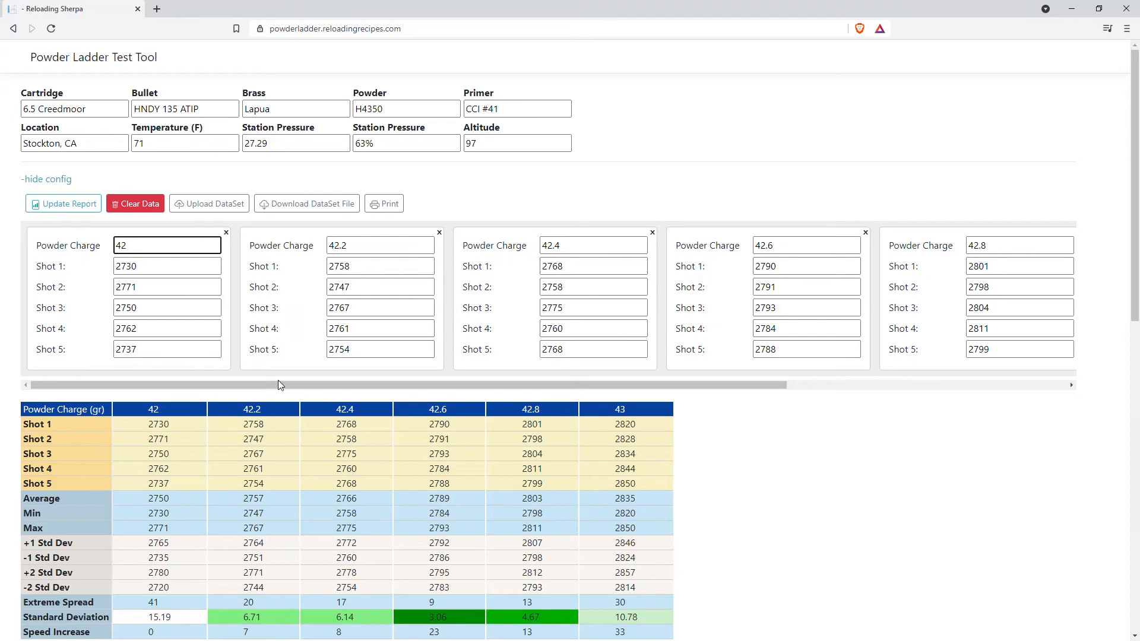
# Update the report for the sample data and examine its statistics table, velocity chart and standard deviation chart.
pyautogui.click(62, 204)
pyautogui.scroll(-2, 160, 356)
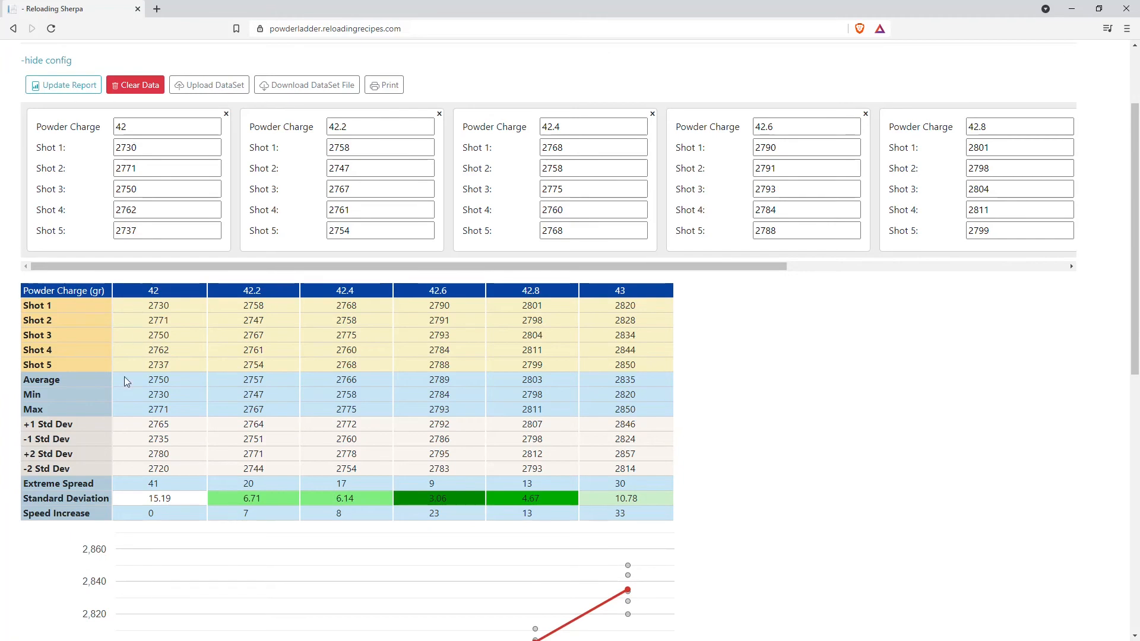
pyautogui.scroll(-1, 209, 408)
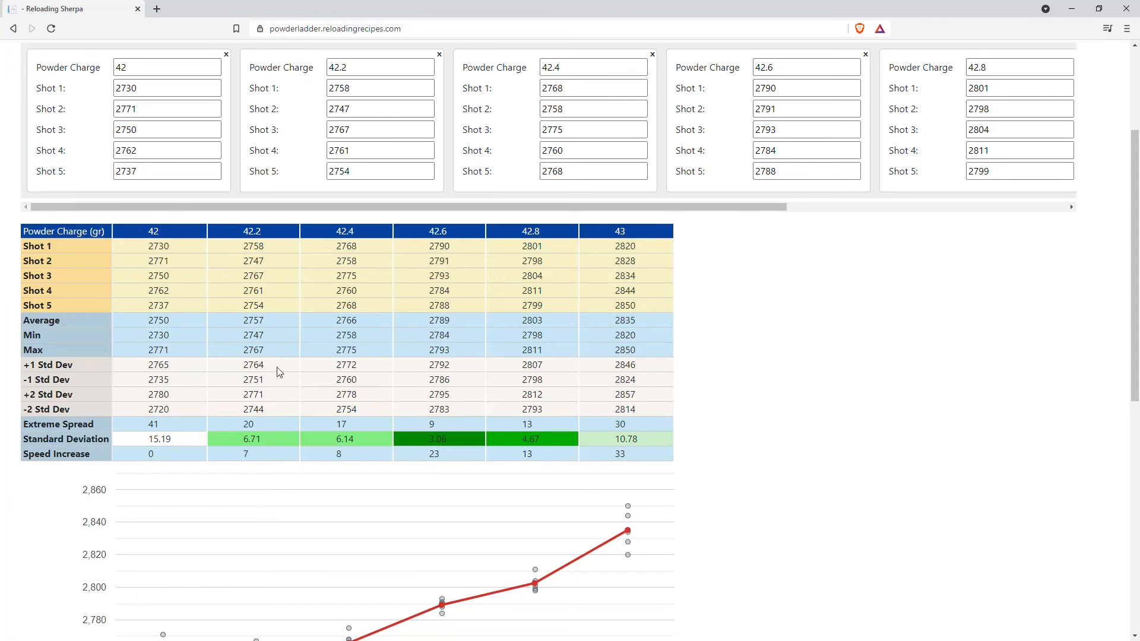
pyautogui.scroll(-3, 233, 397)
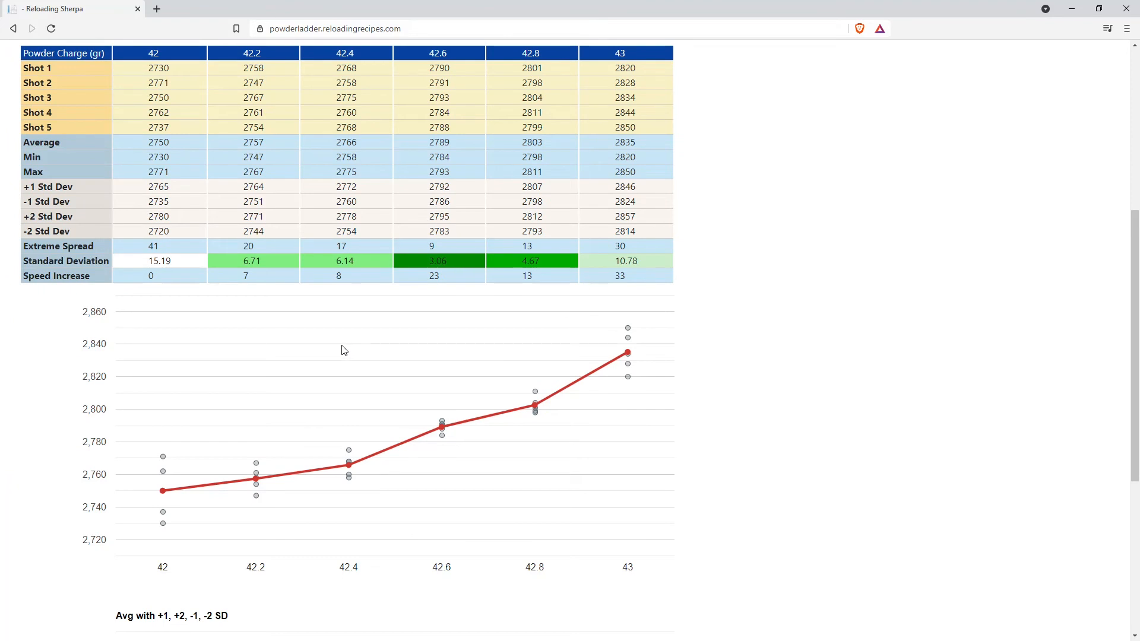
pyautogui.scroll(-1, 342, 366)
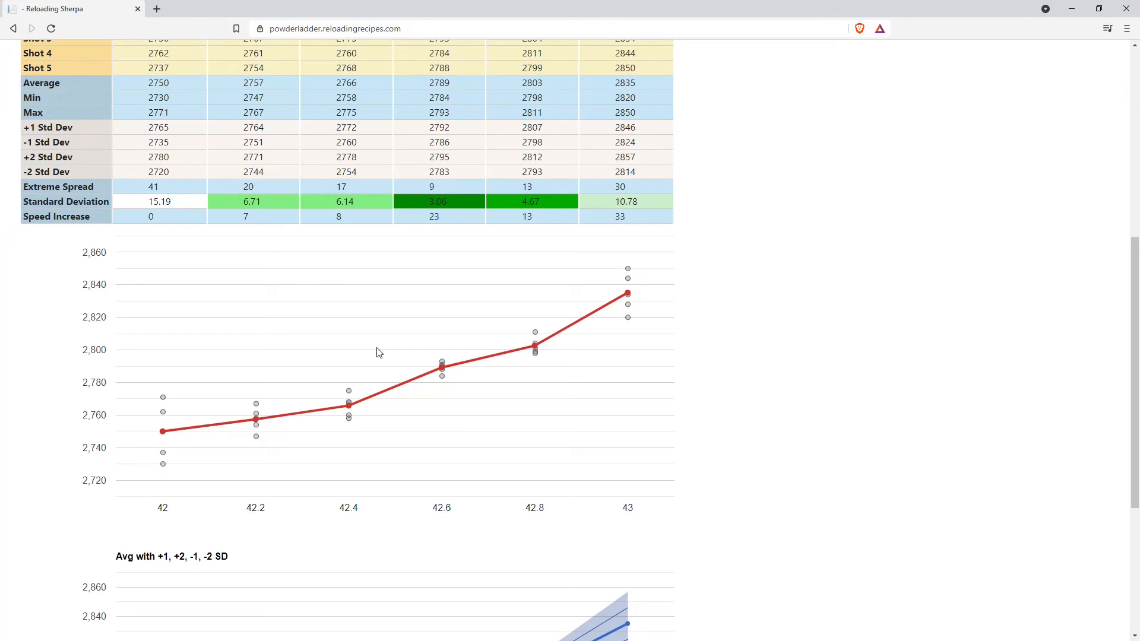
pyautogui.scroll(-4, 371, 362)
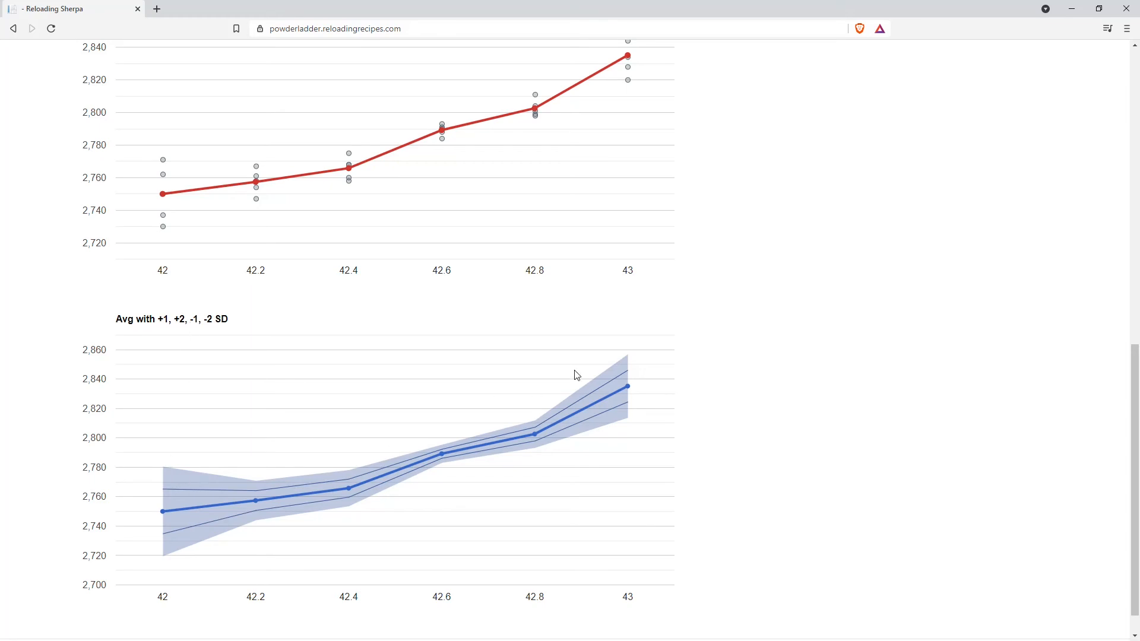
pyautogui.scroll(8, 605, 549)
pyautogui.scroll(3, 605, 548)
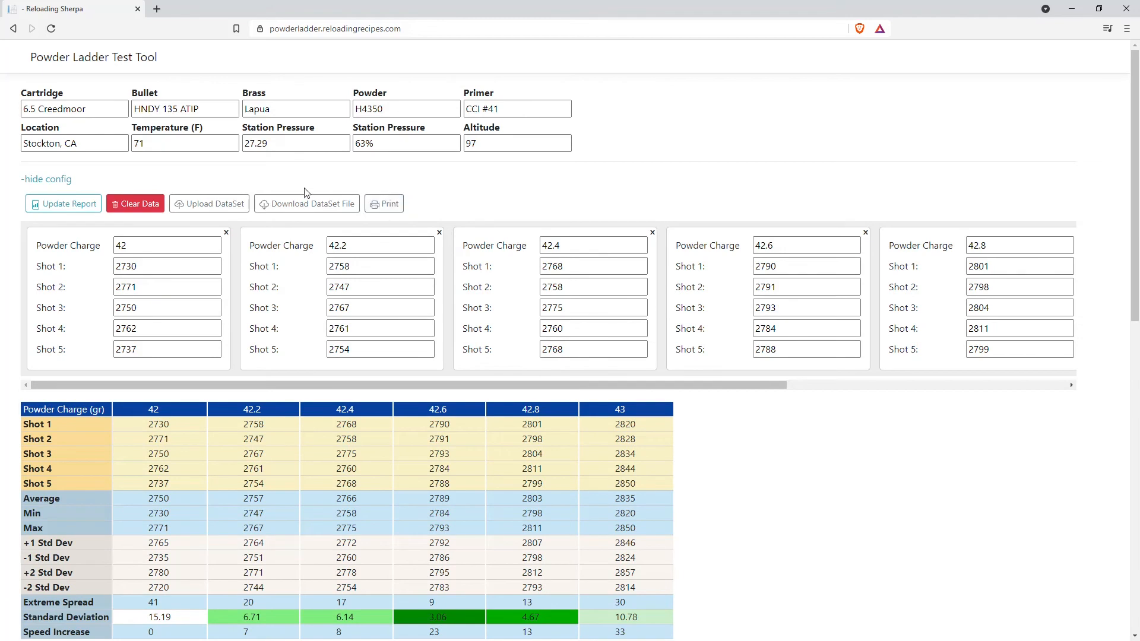
# Clear the sample shot data and set the bullet to Sierra MK 140.
pyautogui.click(144, 207)
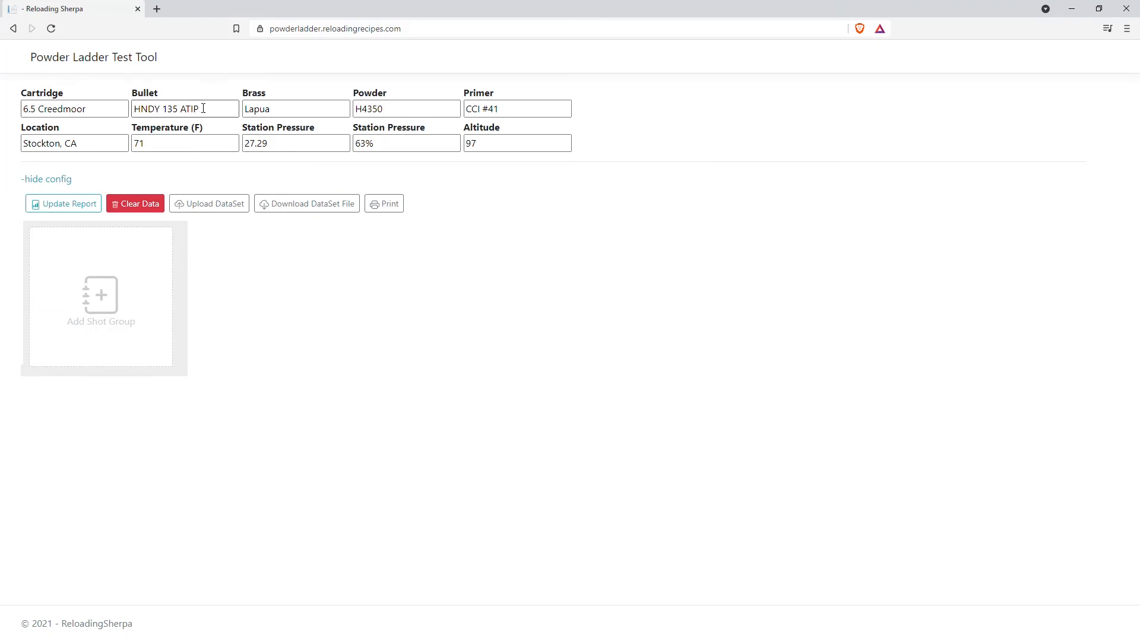
pyautogui.moveTo(200, 108); pyautogui.dragTo(123, 112)
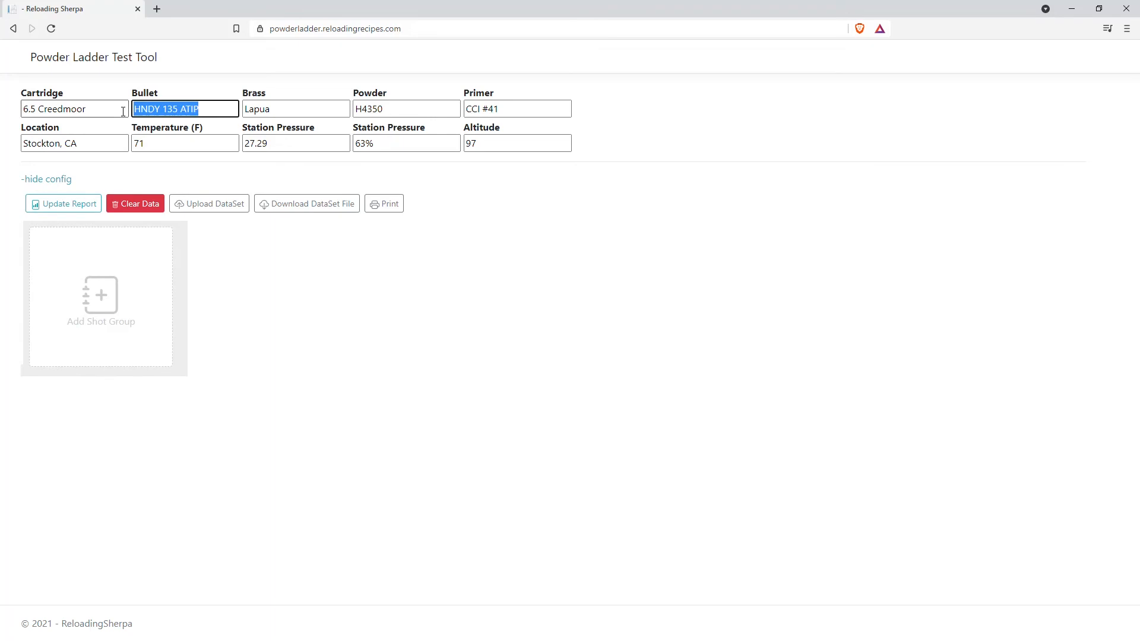
pyautogui.write('Sie')
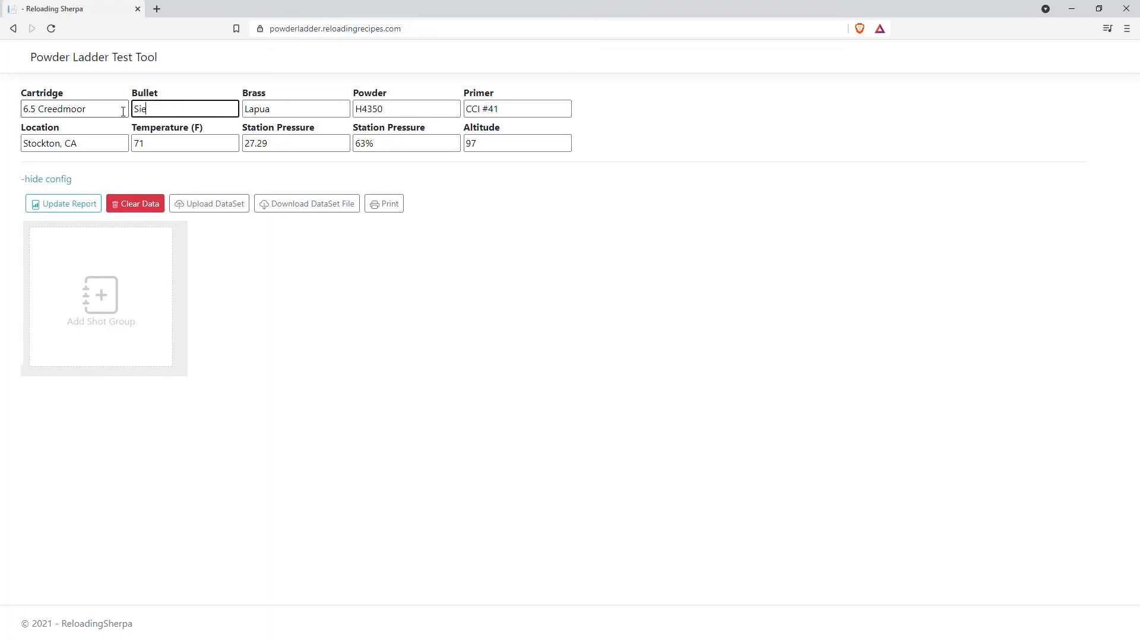
pyautogui.write('rra MK 140')
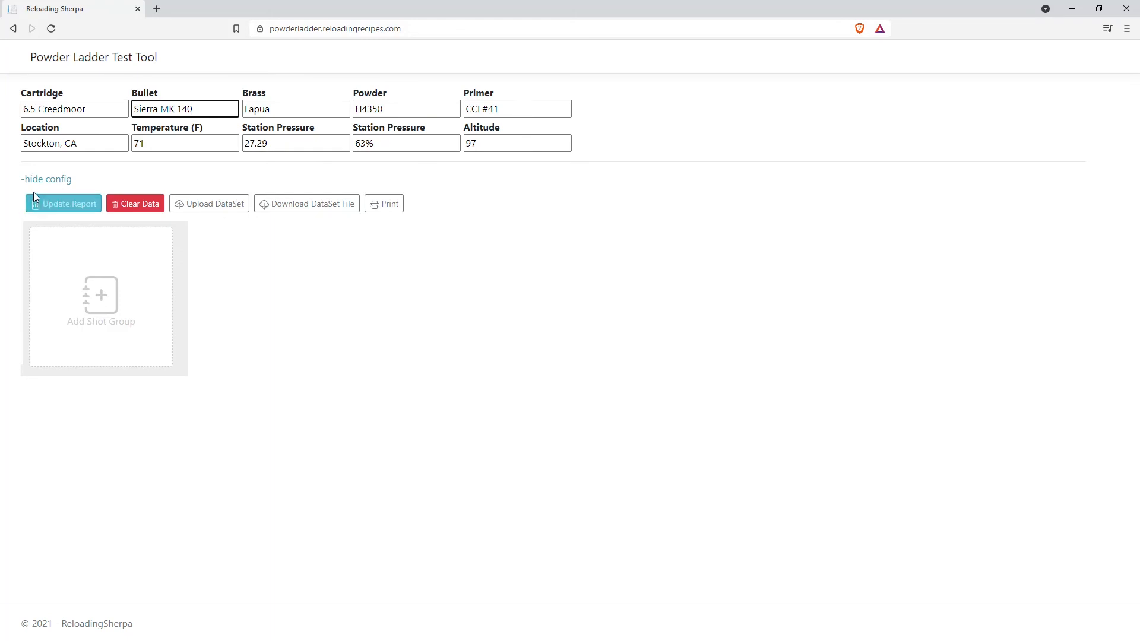
# Add a first shot group with a powder charge of 42.
pyautogui.click(99, 296)
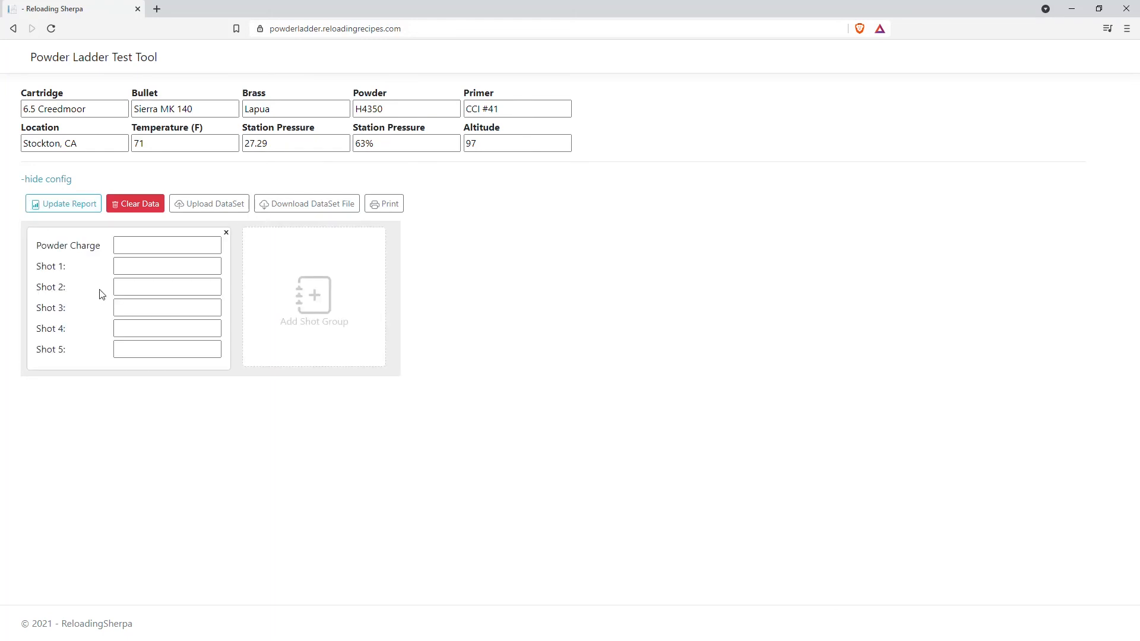
pyautogui.click(145, 249)
pyautogui.write('42')
pyautogui.press('Tab')
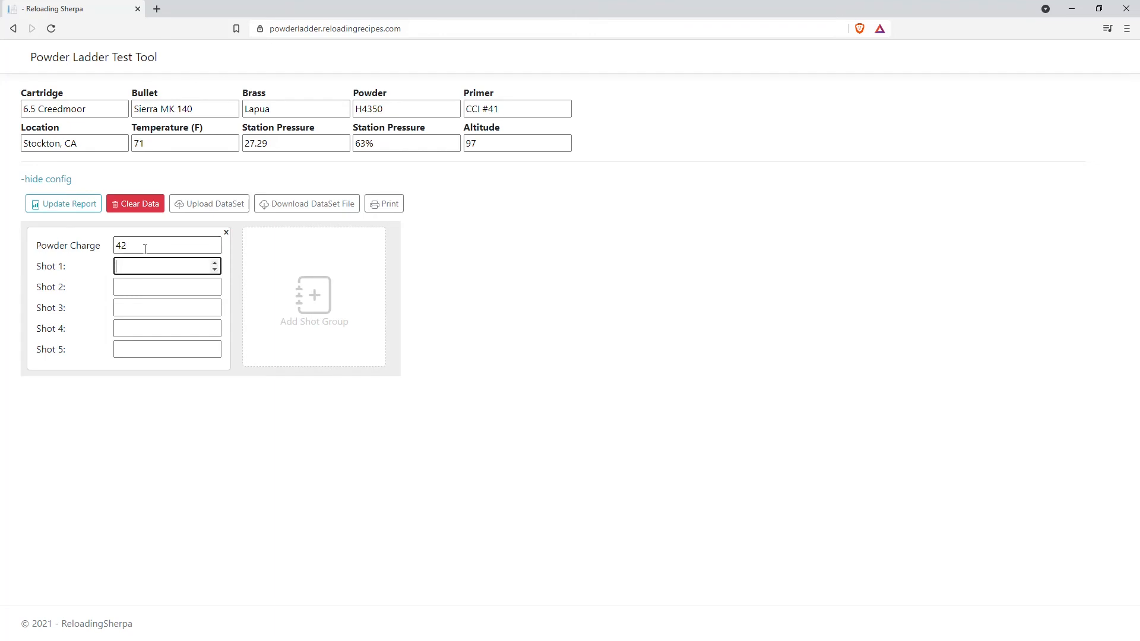
# Fill all five shots of the 42 powder charge group with 2700.
pyautogui.write('2700')
pyautogui.hotkey('ctrl', 'a')
pyautogui.hotkey('ctrl', 'c')
pyautogui.click(158, 287)
pyautogui.hotkey('ctrl', 'v')
pyautogui.click(158, 308)
pyautogui.hotkey('ctrl', 'v')
pyautogui.click(158, 329)
pyautogui.hotkey('ctrl', 'v')
pyautogui.click(158, 344)
pyautogui.hotkey('ctrl', 'v')
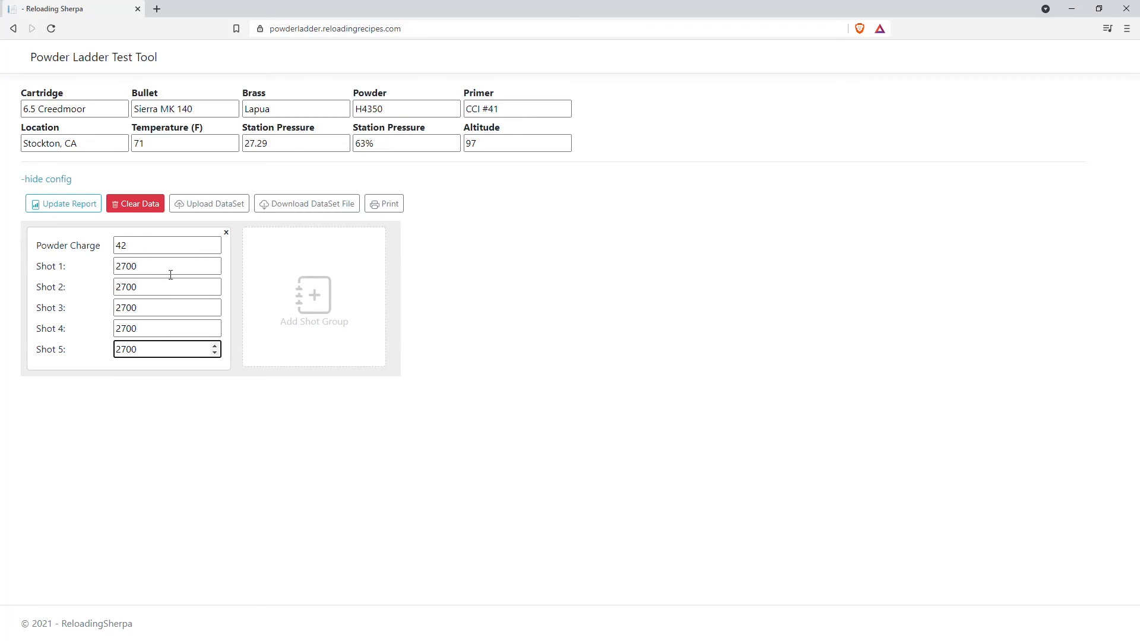
# Adjust the 42 group's Shot 1 to 2704, Shot 2 to 2695 and Shot 3 to 2705.
pyautogui.click(215, 263)
pyautogui.click(215, 263)
pyautogui.click(215, 263)
pyautogui.click(215, 263)
pyautogui.click(215, 290)
pyautogui.click(215, 290)
pyautogui.click(215, 290)
pyautogui.click(215, 291)
pyautogui.click(215, 290)
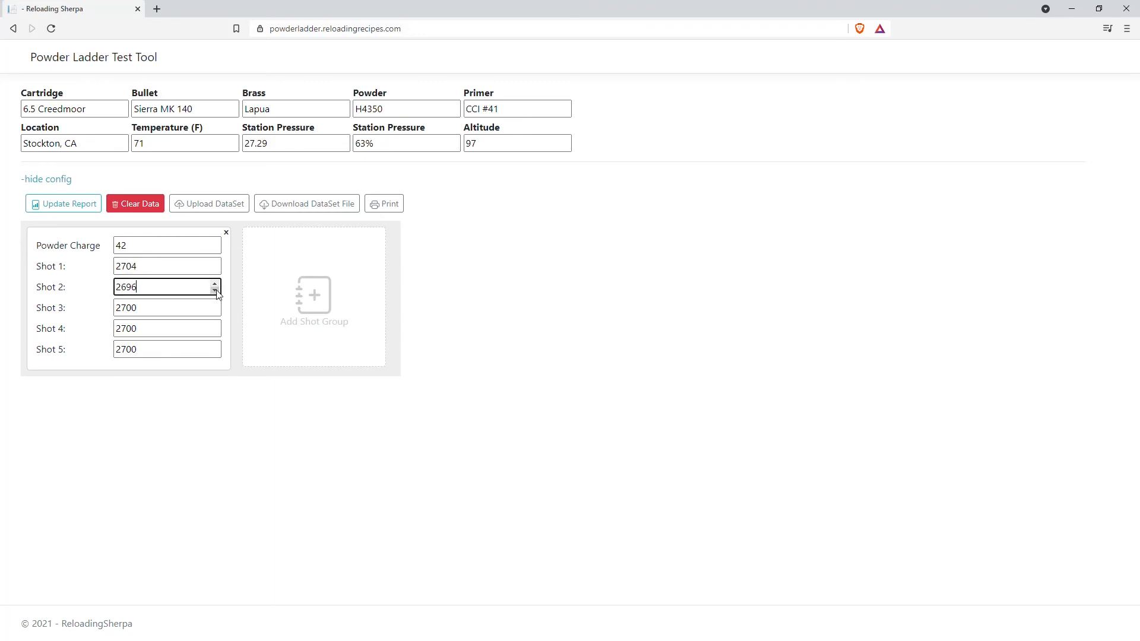
pyautogui.click(215, 305)
pyautogui.click(216, 305)
pyautogui.click(215, 305)
pyautogui.click(216, 305)
pyautogui.click(216, 305)
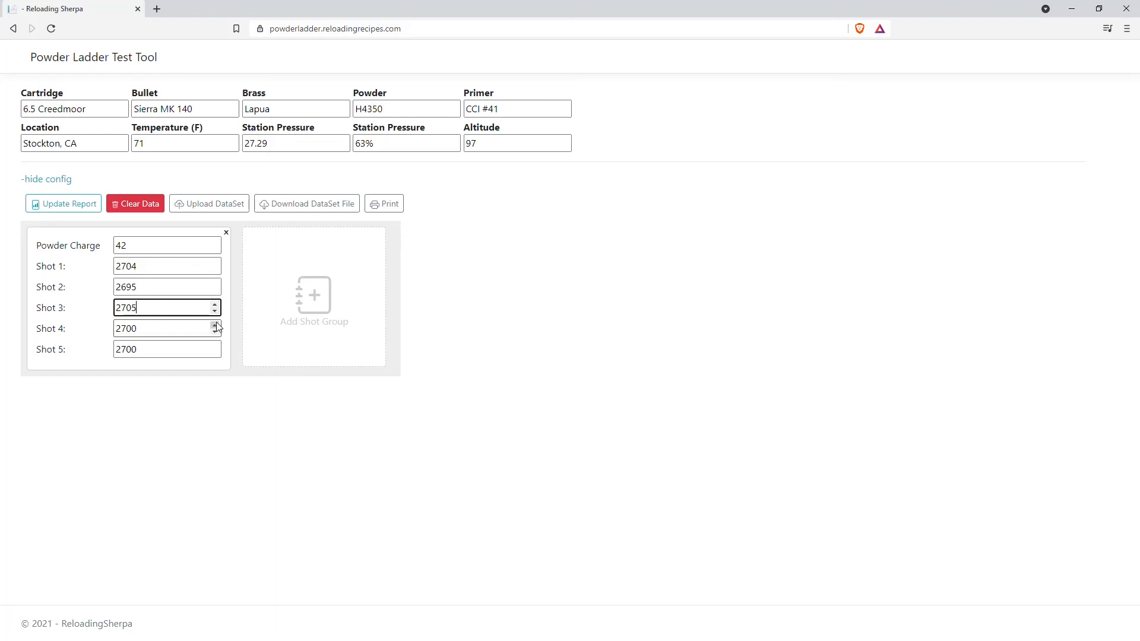
# Adjust the 42 group's Shot 4 to 2701 and Shot 5 to 2706.
pyautogui.doubleClick(215, 325)
pyautogui.click(215, 325)
pyautogui.click(215, 325)
pyautogui.click(216, 326)
pyautogui.click(215, 331)
pyautogui.click(215, 331)
pyautogui.click(215, 331)
pyautogui.click(214, 331)
pyautogui.click(215, 346)
pyautogui.click(215, 346)
pyautogui.click(215, 346)
pyautogui.click(215, 346)
pyautogui.click(215, 346)
pyautogui.click(214, 346)
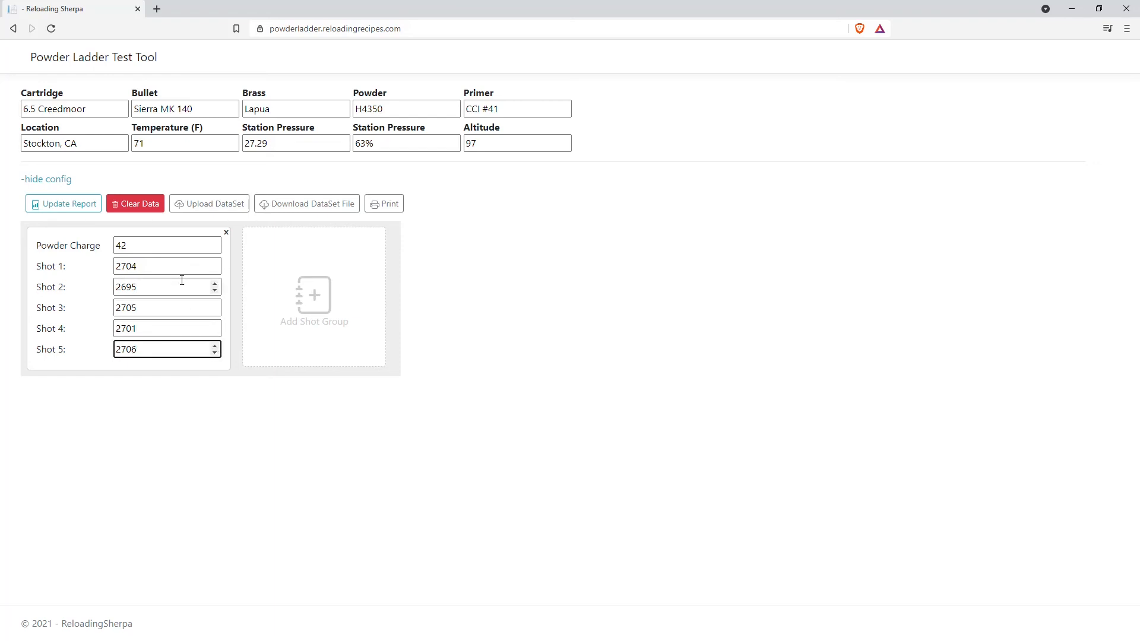
# Add a second shot group with a powder charge of 42.2, and change the first group's Shot 1 to 2700.
pyautogui.click(295, 296)
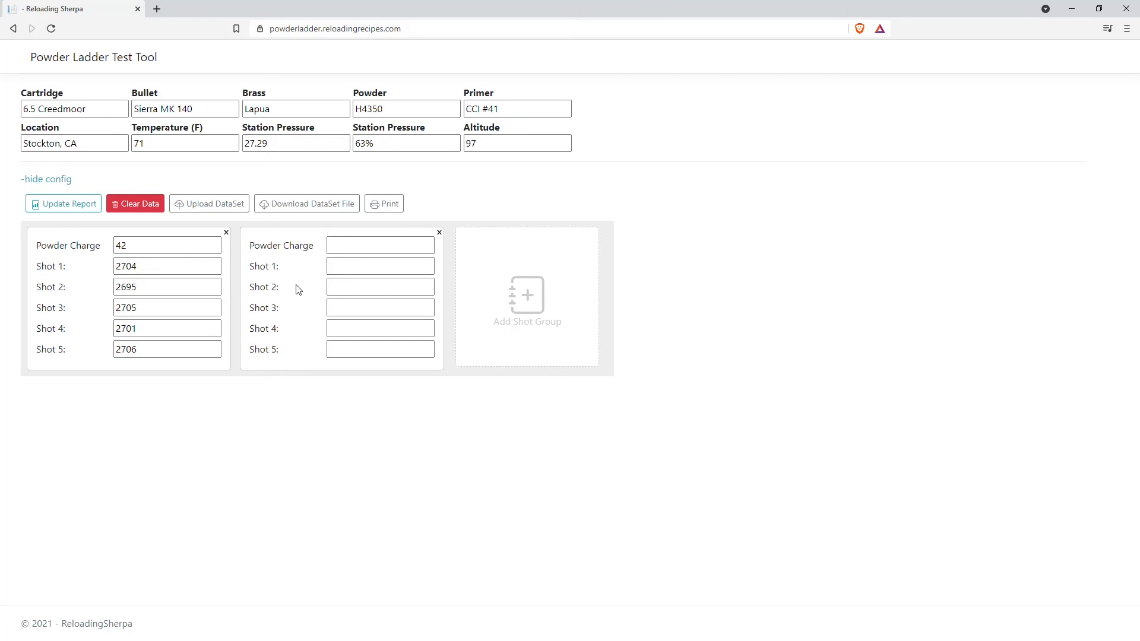
pyautogui.click(357, 245)
pyautogui.write('42')
pyautogui.moveTo(165, 265); pyautogui.dragTo(18, 273)
pyautogui.write('2700')
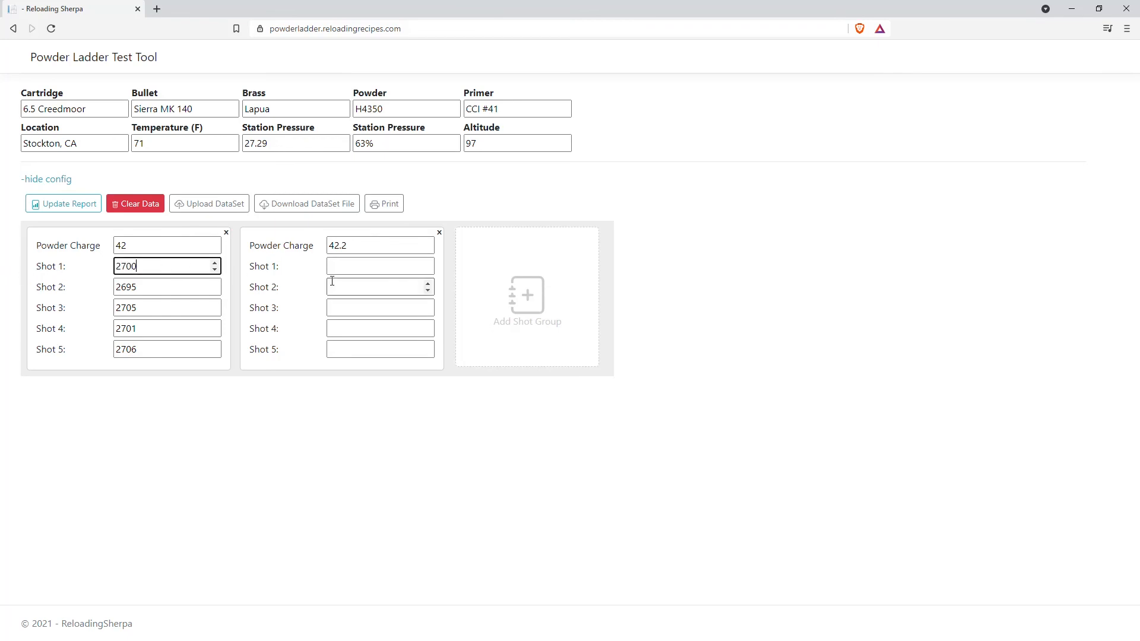
# Fill all five shots of the 42.2 powder charge group with 2730.
pyautogui.click(353, 269)
pyautogui.write('2700')
pyautogui.hotkey('shift', 'Left')
pyautogui.hotkey('shift', 'Left')
pyautogui.write('30')
pyautogui.hotkey('ctrl', 'a')
pyautogui.hotkey('ctrl', 'c')
pyautogui.click(339, 287)
pyautogui.hotkey('ctrl', 'v')
pyautogui.click(339, 308)
pyautogui.hotkey('ctrl', 'v')
pyautogui.click(345, 328)
pyautogui.hotkey('ctrl', 'v')
pyautogui.click(357, 349)
pyautogui.hotkey('ctrl', 'v')
# Adjust the 42.2 group's Shot 1 to 2734, Shot 2 to 2727 and Shot 3 to 2733.
pyautogui.click(427, 263)
pyautogui.click(428, 263)
pyautogui.click(427, 263)
pyautogui.click(427, 263)
pyautogui.click(428, 290)
pyautogui.click(428, 289)
pyautogui.click(428, 290)
pyautogui.click(428, 305)
pyautogui.click(428, 304)
pyautogui.click(427, 305)
# Adjust the 42.2 group's Shot 4 to 2726 and Shot 5 to 2734.
pyautogui.click(427, 331)
pyautogui.click(428, 331)
pyautogui.click(428, 331)
pyautogui.click(427, 331)
pyautogui.click(427, 346)
pyautogui.click(427, 346)
pyautogui.click(428, 346)
pyautogui.click(428, 346)
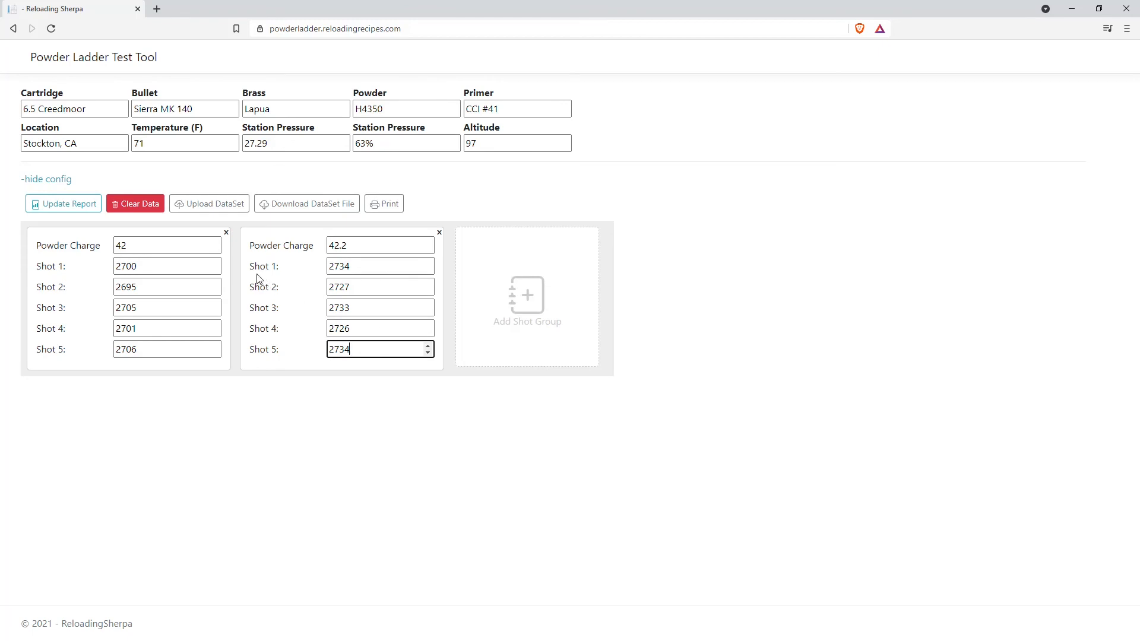
# Update the report with the two new shot groups and review the statistics table and both charts.
pyautogui.click(65, 204)
pyautogui.scroll(-4, 105, 386)
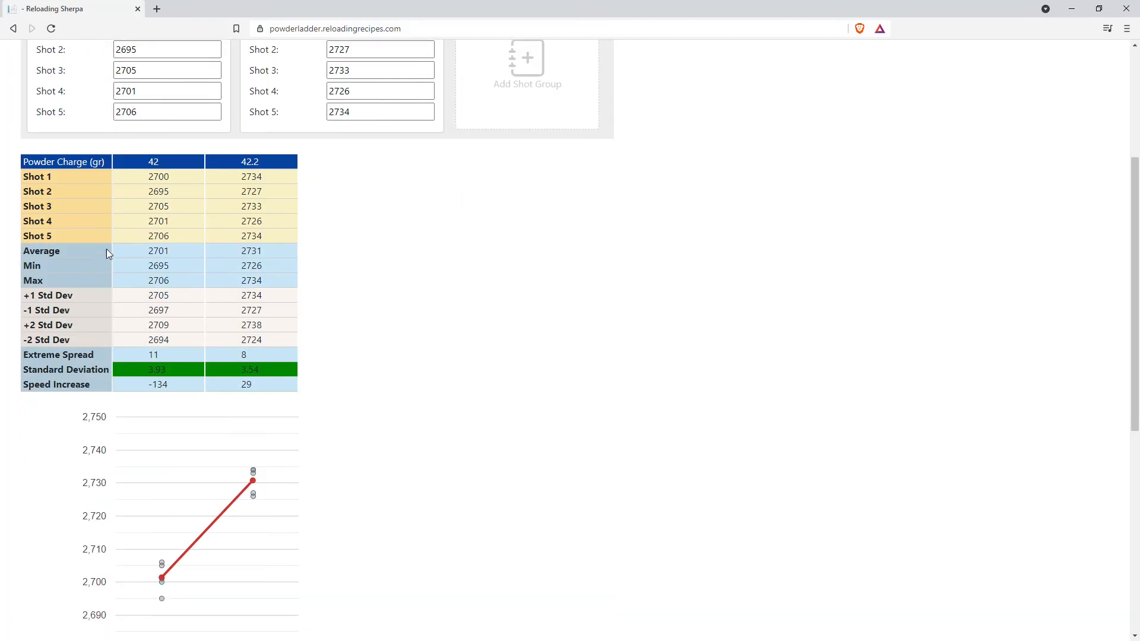
pyautogui.scroll(-8, 208, 551)
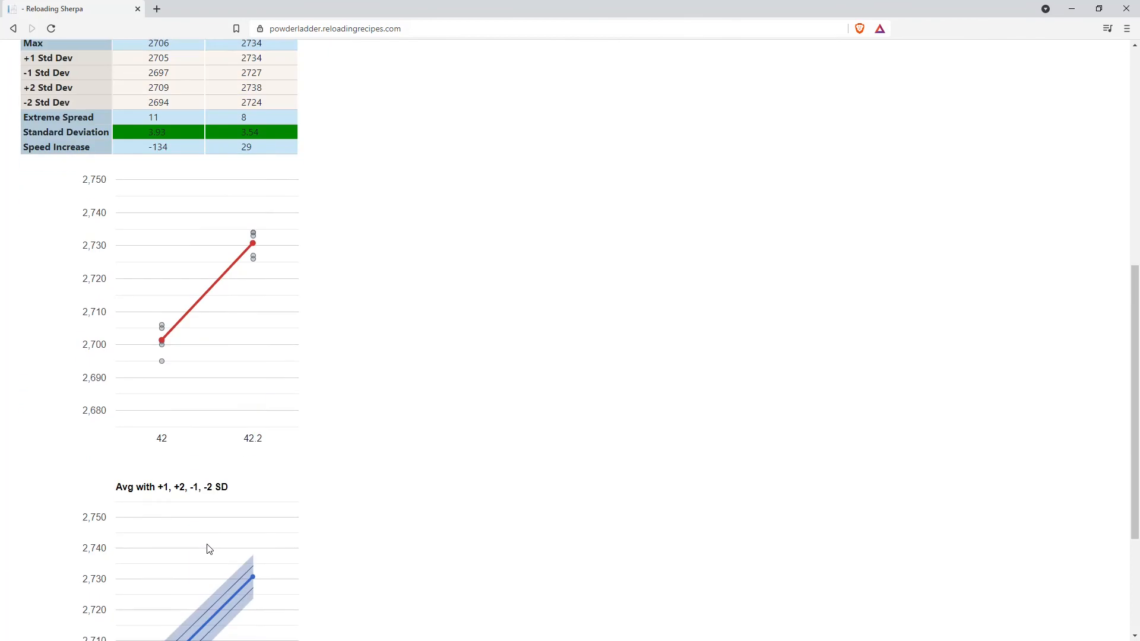
pyautogui.scroll(8, 208, 549)
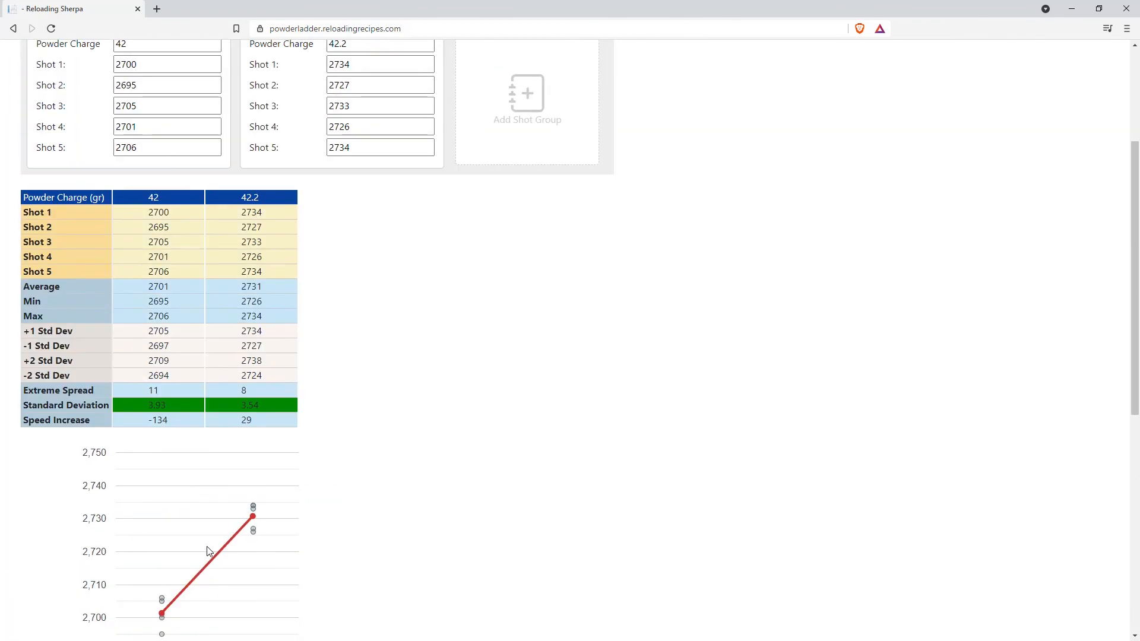
pyautogui.scroll(3, 208, 550)
# Add a third shot group with a powder charge of 42.4 and shots 2750, 2755, 2750, 2755 and 2753.
pyautogui.click(398, 245)
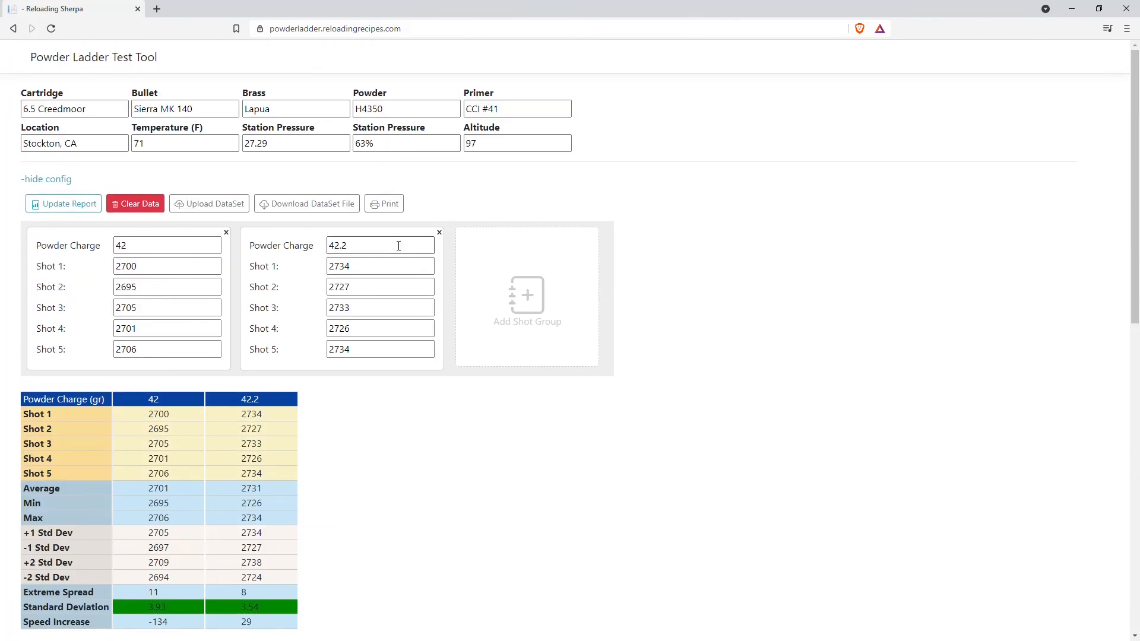
pyautogui.click(526, 295)
pyautogui.click(557, 252)
pyautogui.write('42.4\t2750\t2755\t2750\t2755\t2753')
# Add a fourth shot group with a powder charge of 42.6 and shots 2746, 2771, 2745, 2776 and 2780.
pyautogui.click(740, 297)
pyautogui.click(779, 247)
pyautogui.write('42.6\t2780\t2745\t2776\t2771\t2746')
pyautogui.click(855, 328)
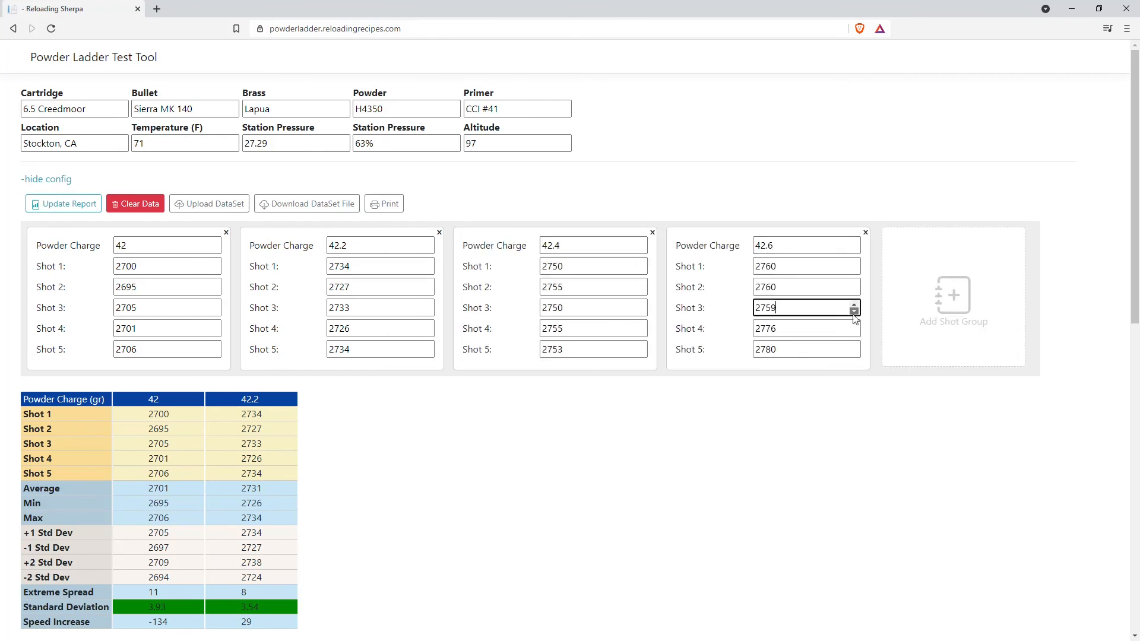
# Update the report with the four shot groups and review the resulting table and charts.
pyautogui.click(63, 204)
pyautogui.scroll(-11, 419, 441)
pyautogui.scroll(11, 416, 437)
# Add a 42.8 powder charge group with shots 2800, 2805, 2809, 2795 and 2799, and update the report.
pyautogui.click(953, 296)
pyautogui.click(995, 245)
pyautogui.write('42.8\t2800\t2805\t2809\t2795\t2799')
pyautogui.click(63, 203)
pyautogui.scroll(-3, 263, 427)
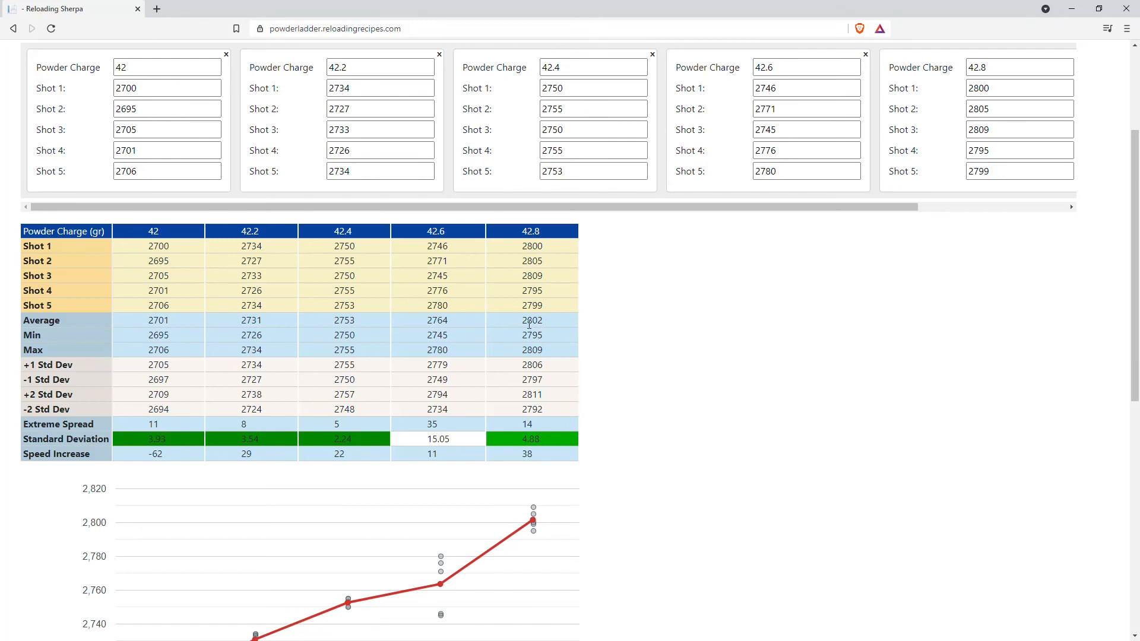
# Change the 42.2 group's Shot 3 to 2764 and Shot 4 to 2711, and update the report.
pyautogui.click(427, 126)
pyautogui.click(427, 126)
pyautogui.click(426, 127)
pyautogui.click(426, 126)
pyautogui.click(428, 127)
pyautogui.click(428, 154)
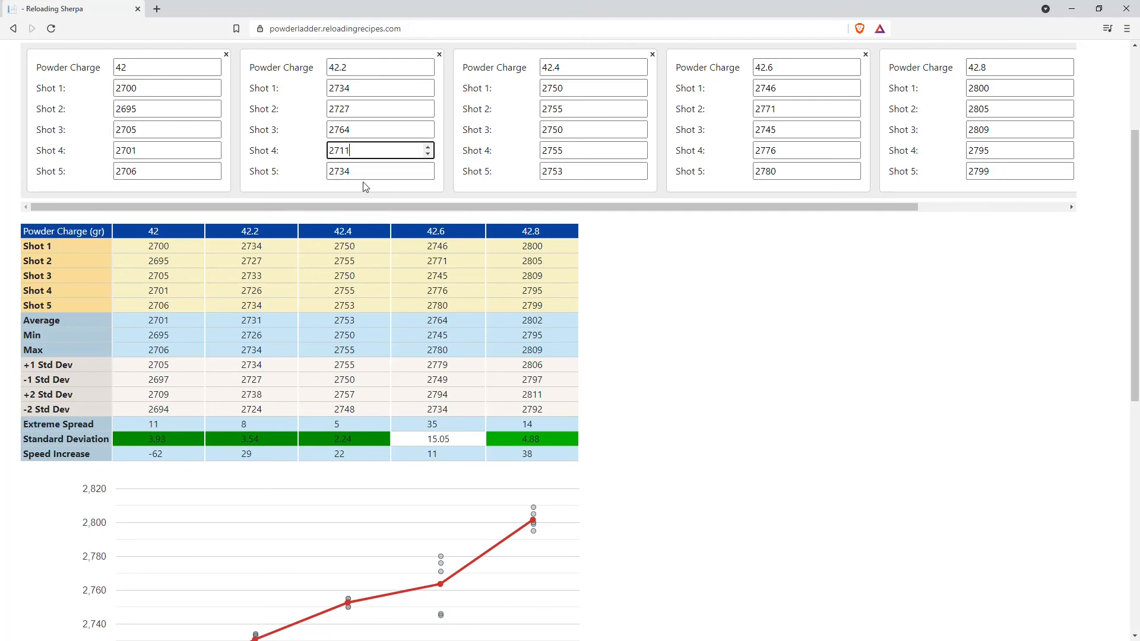
pyautogui.scroll(1, 365, 187)
pyautogui.click(60, 85)
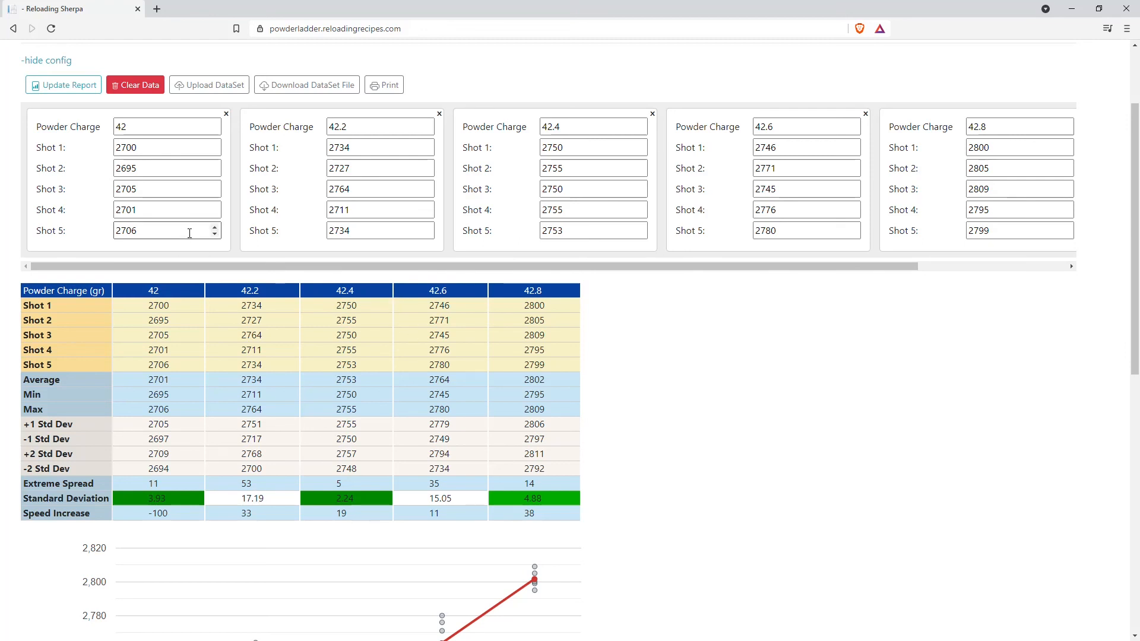
# Change the 42 group's Shot 3 to 2706, Shot 4 to 2698 and Shot 5 to 2711, and update the report.
pyautogui.click(214, 228)
pyautogui.click(214, 214)
pyautogui.click(214, 214)
pyautogui.click(215, 214)
pyautogui.click(214, 185)
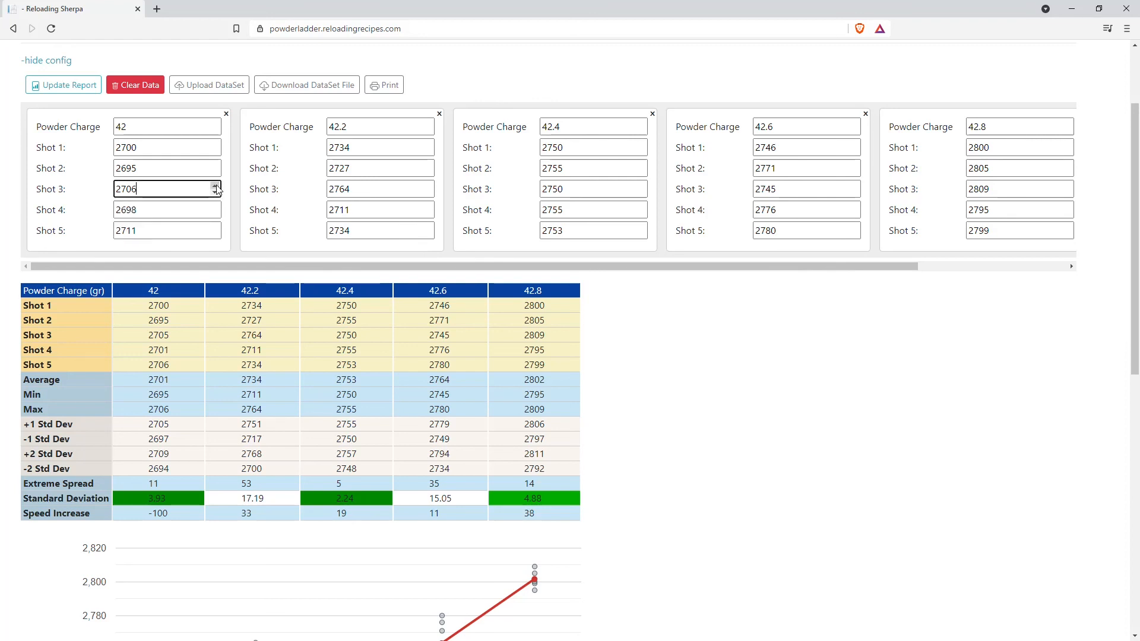
pyautogui.click(217, 202)
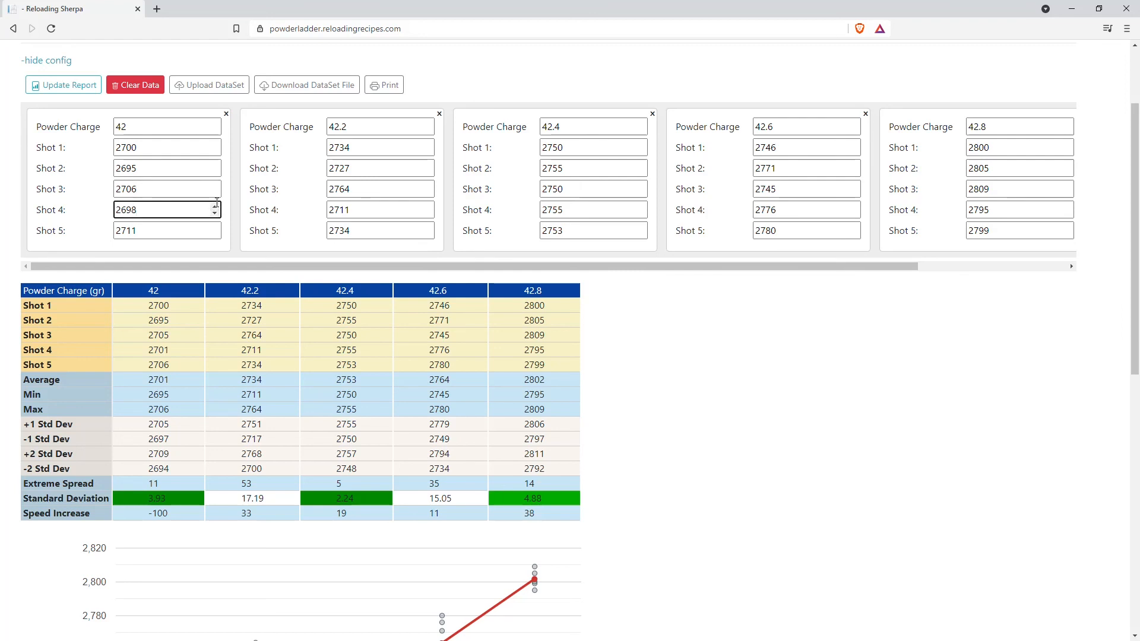
pyautogui.click(54, 85)
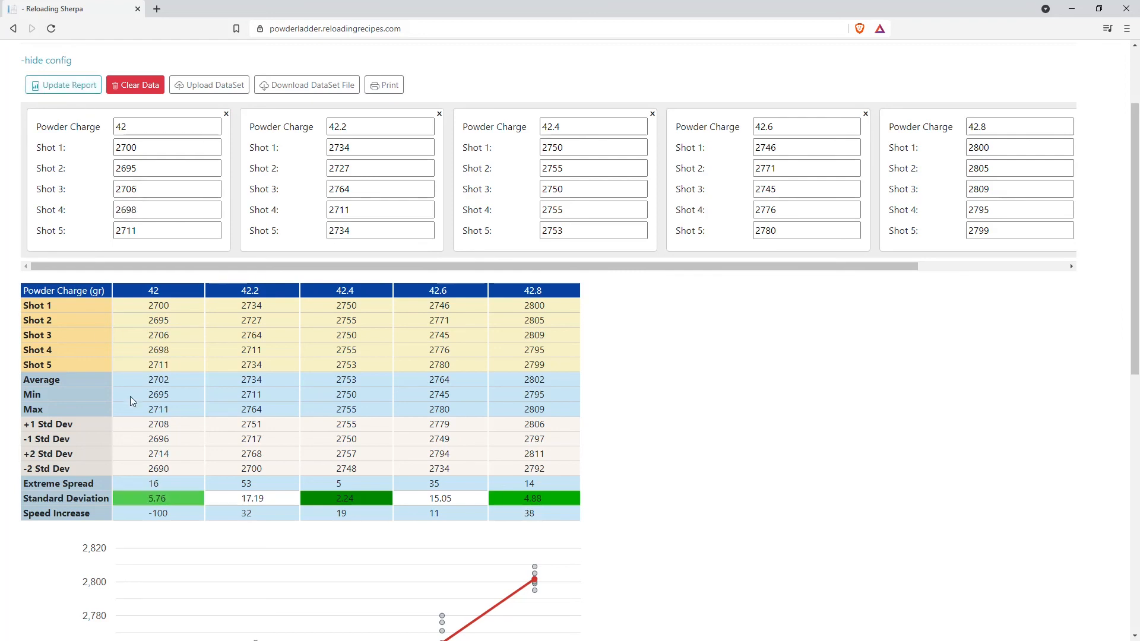
# Download the dataset as a JSON file named 6.5 Creedmoor_SMK140 in the PowderLadder folder.
pyautogui.scroll(2, 223, 376)
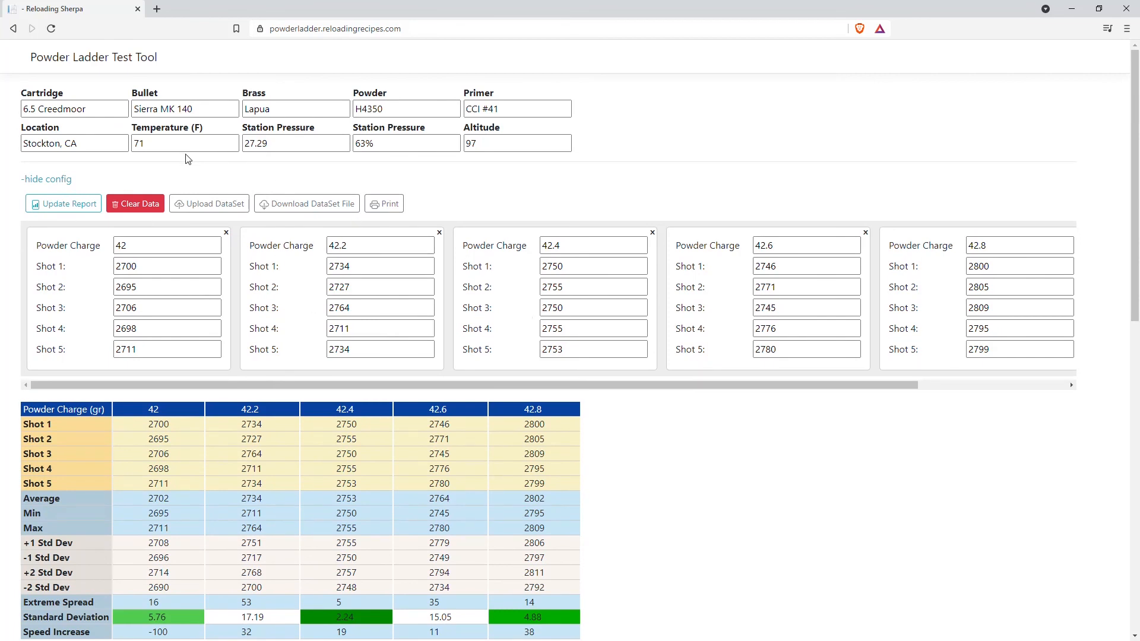
pyautogui.click(285, 204)
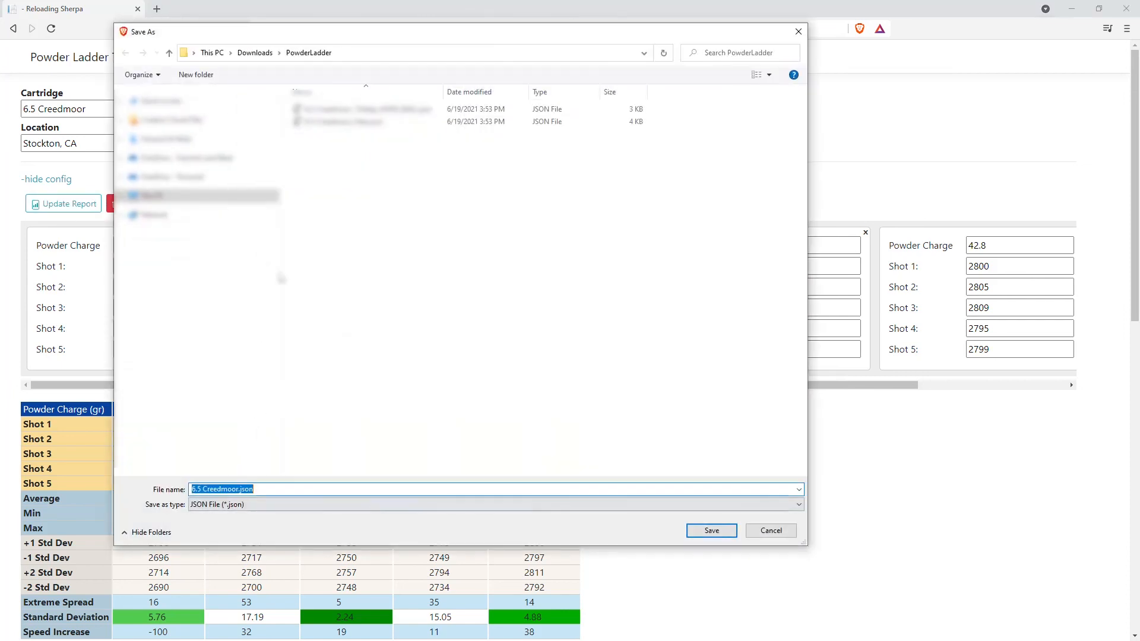
pyautogui.moveTo(294, 32); pyautogui.dragTo(475, 44)
pyautogui.click(422, 500)
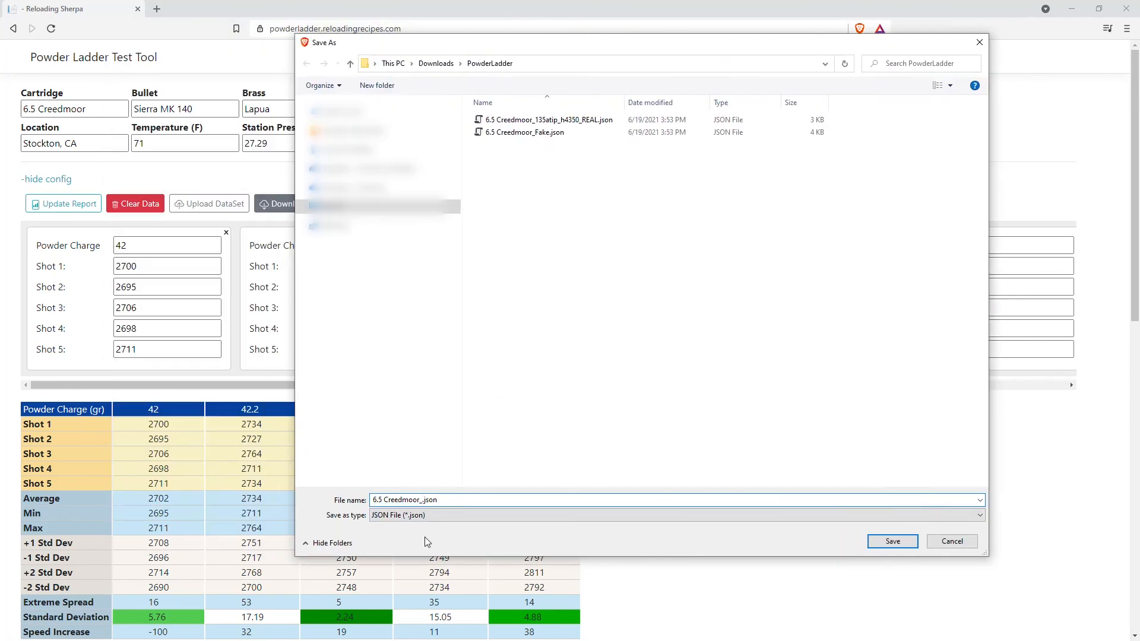
pyautogui.write('_SMK140')
pyautogui.click(898, 544)
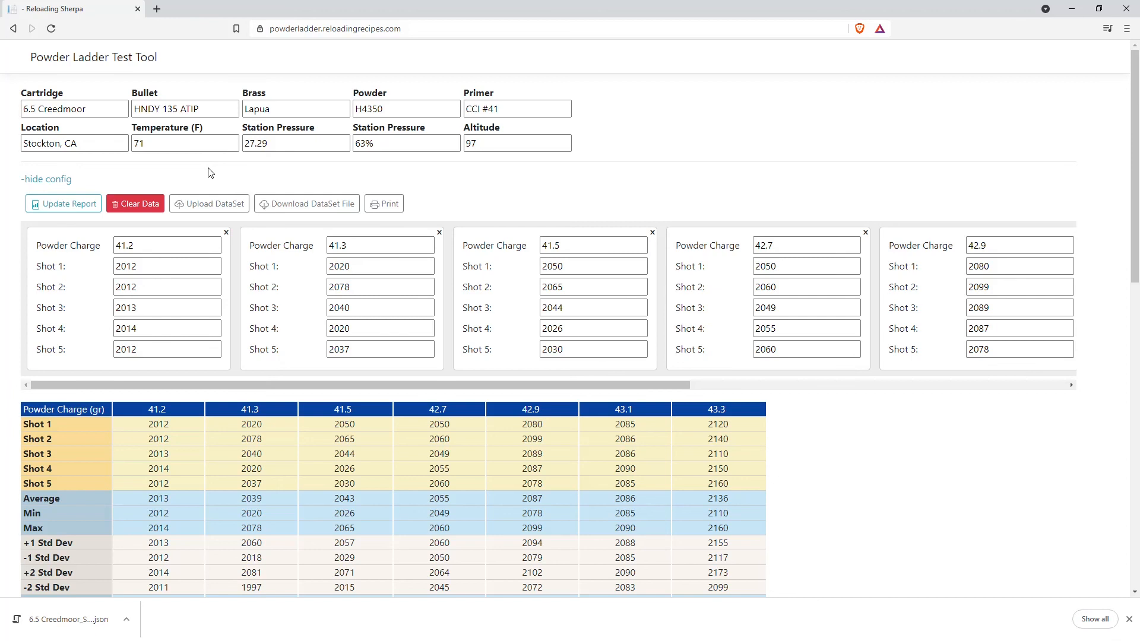
# Print the HNDY 135 ATIP report to PDF and save it in the PowderLadder folder under the suggested file name.
pyautogui.click(383, 206)
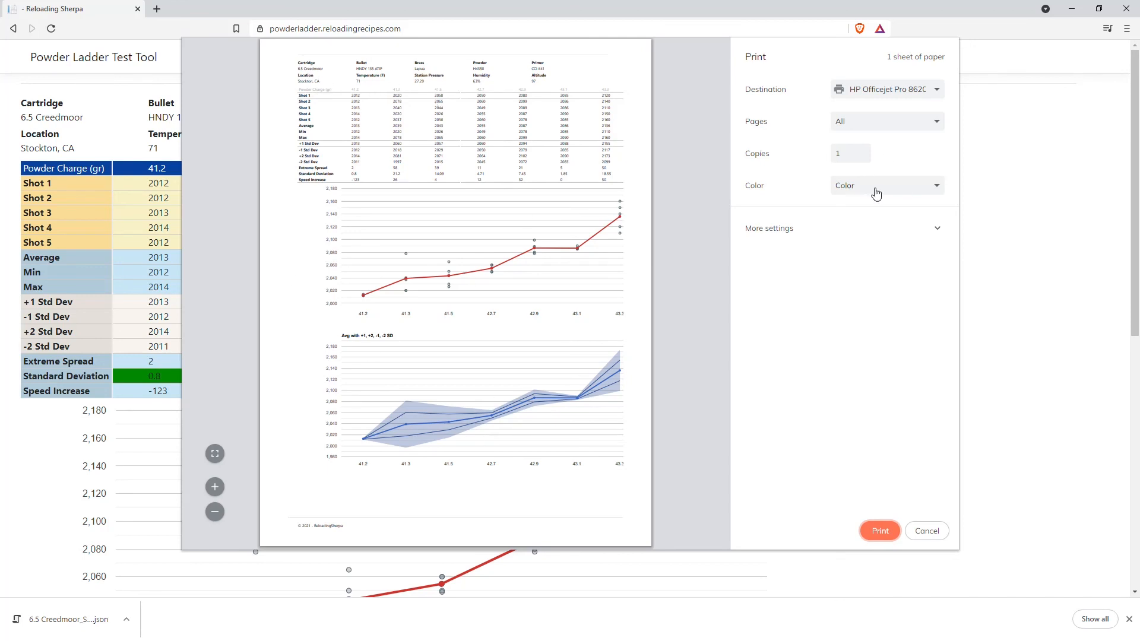
pyautogui.click(882, 93)
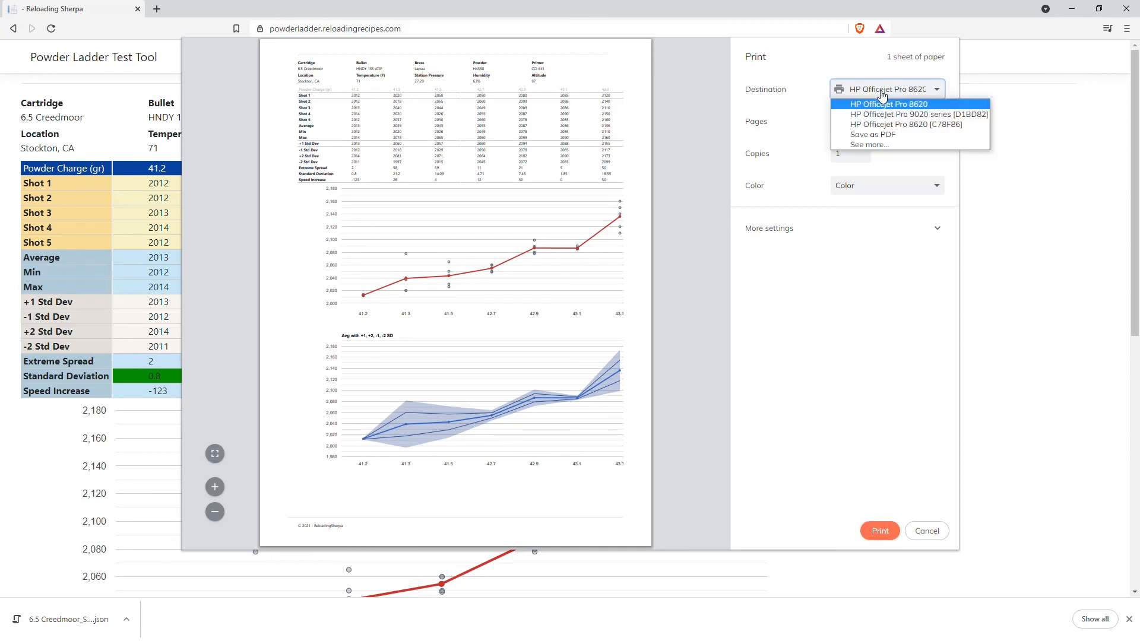
pyautogui.click(873, 135)
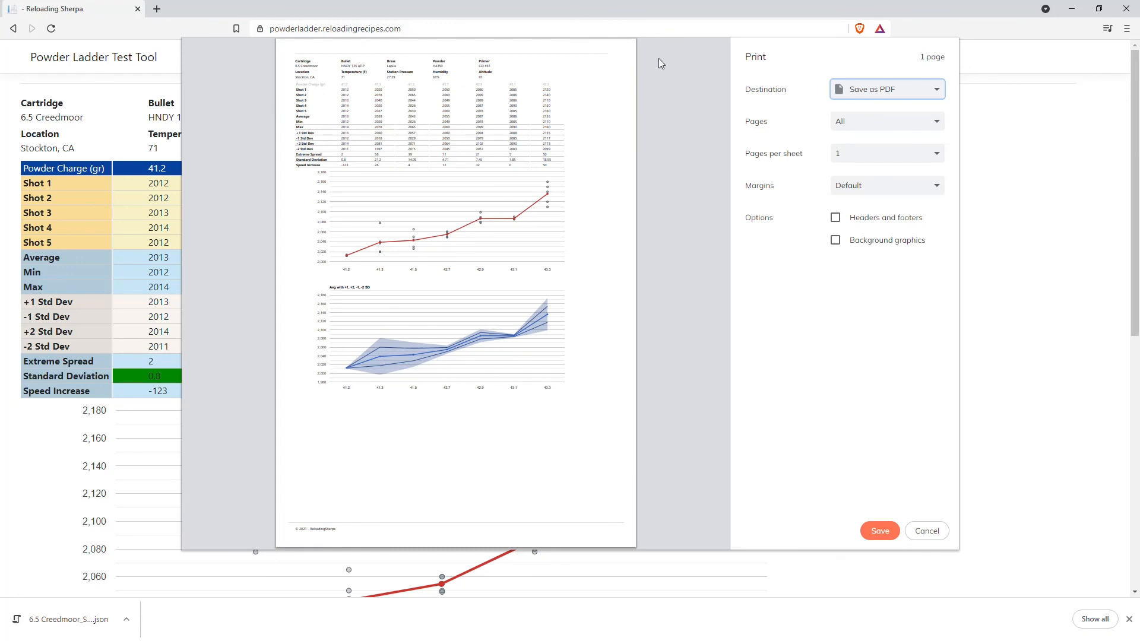
pyautogui.click(877, 532)
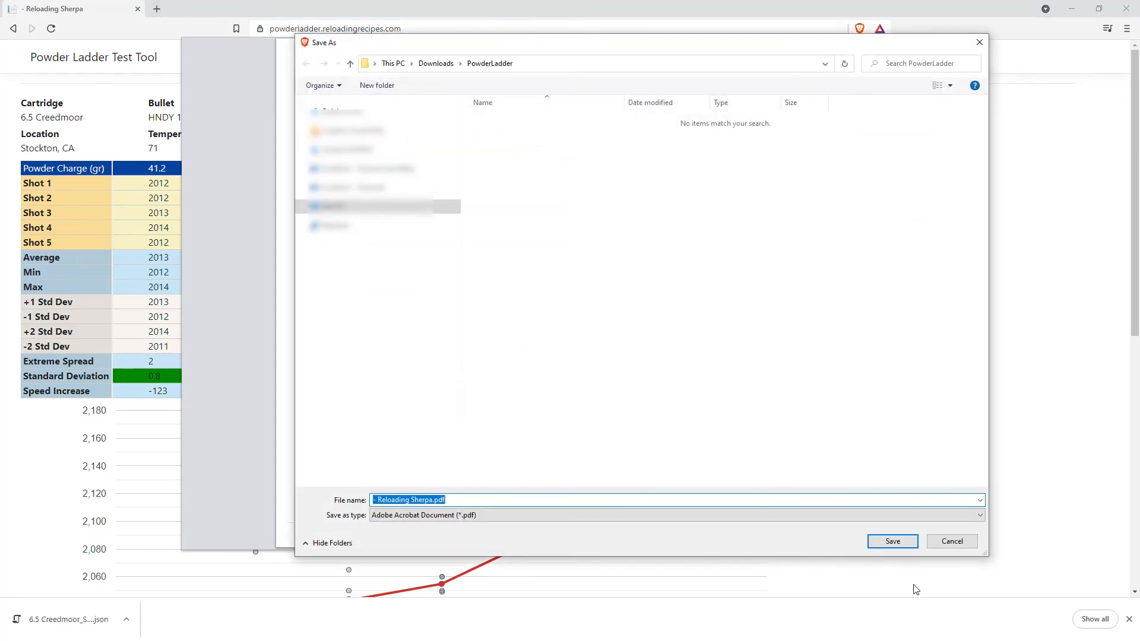
pyautogui.click(893, 541)
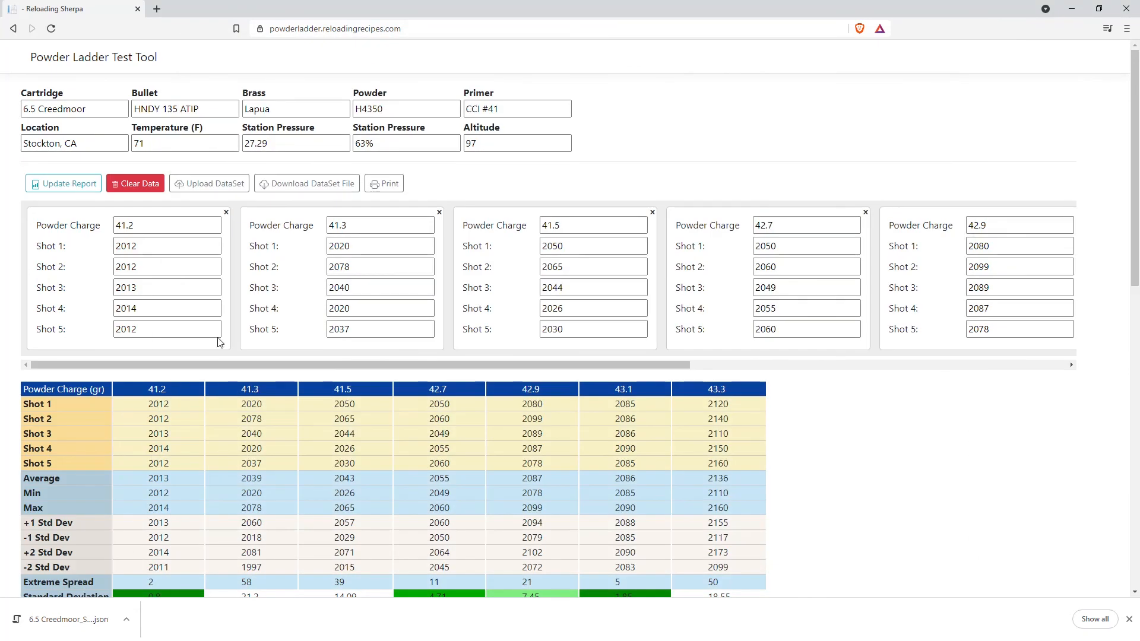